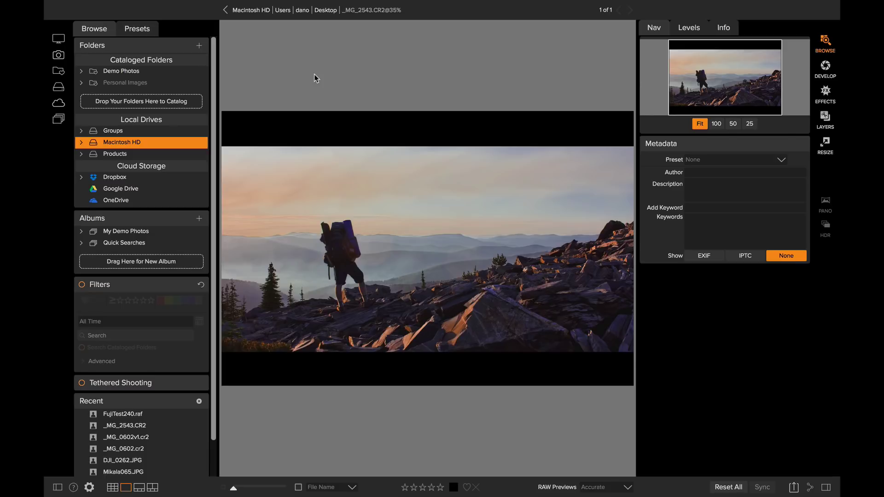
Reset all edits on _MG_2543.CR2, comparing once against the edited version, to show the original.
key("Tab")
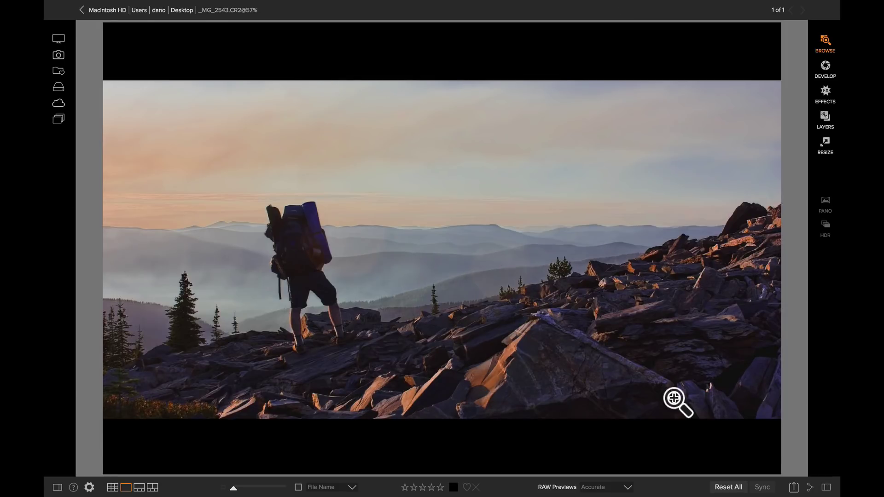
left_click(722, 488)
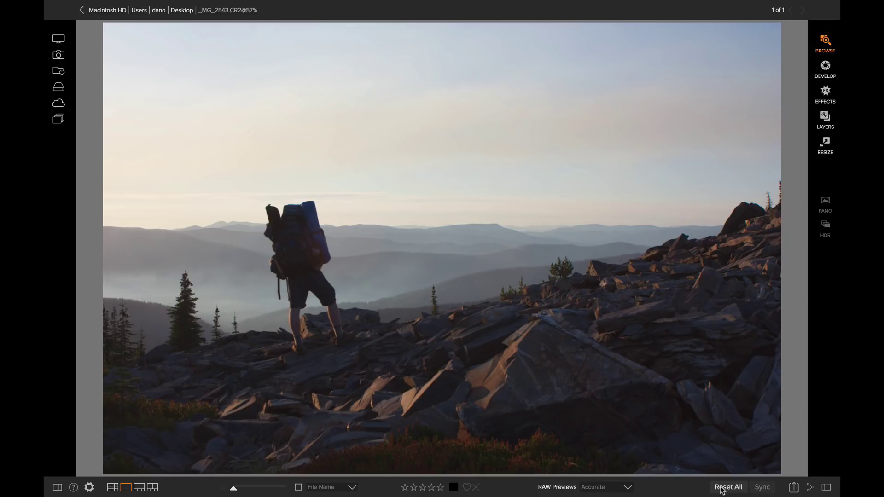
key("super+z")
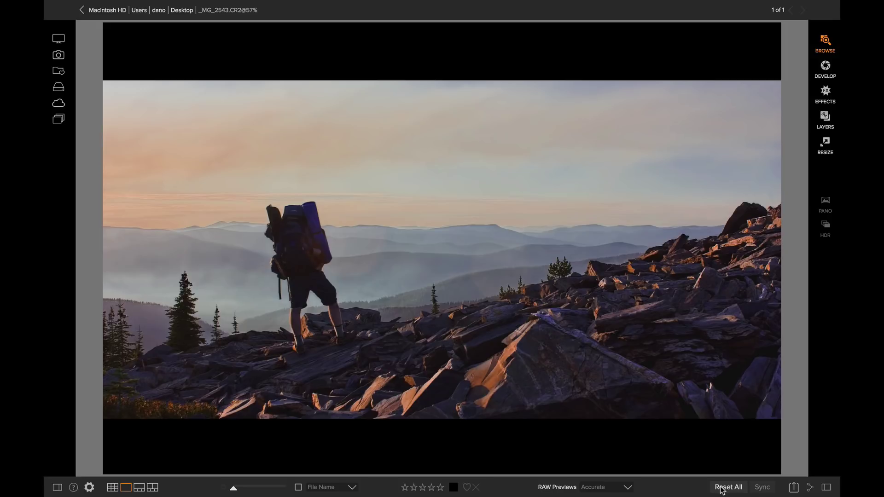
left_click(727, 487)
key("Tab")
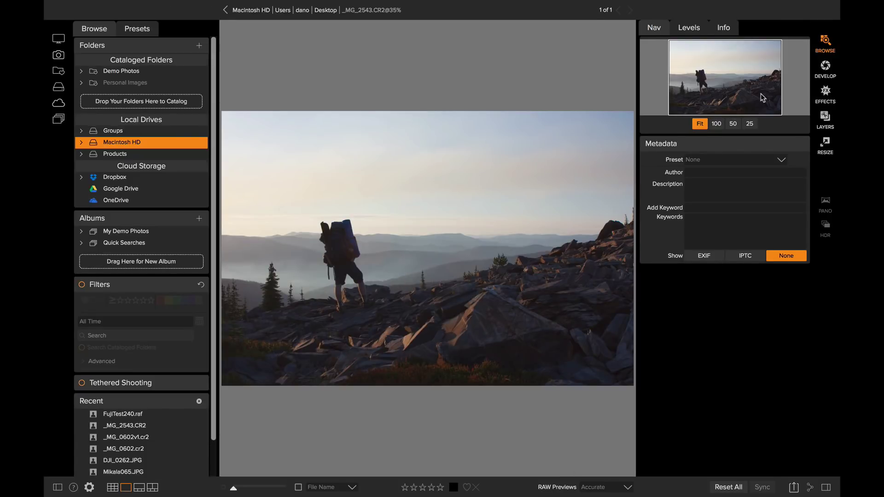
Open the photo in Develop with the presets list hidden and the RGB histogram showing.
left_click(826, 66)
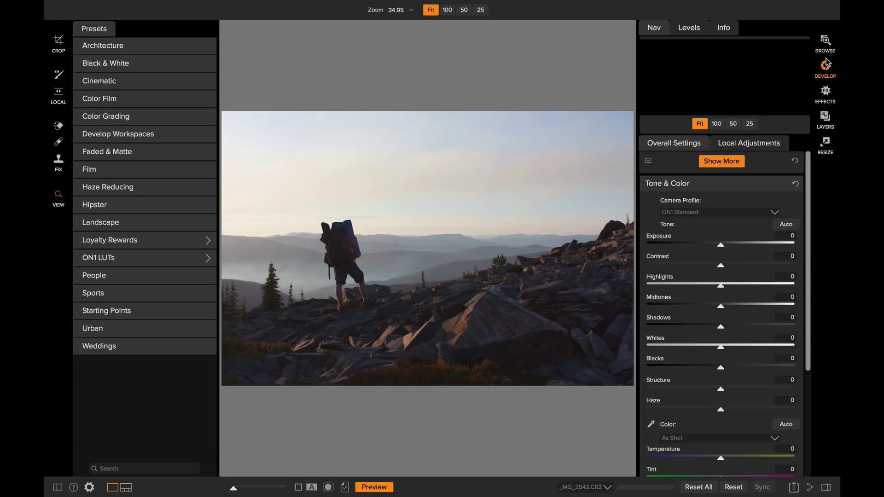
left_click(57, 489)
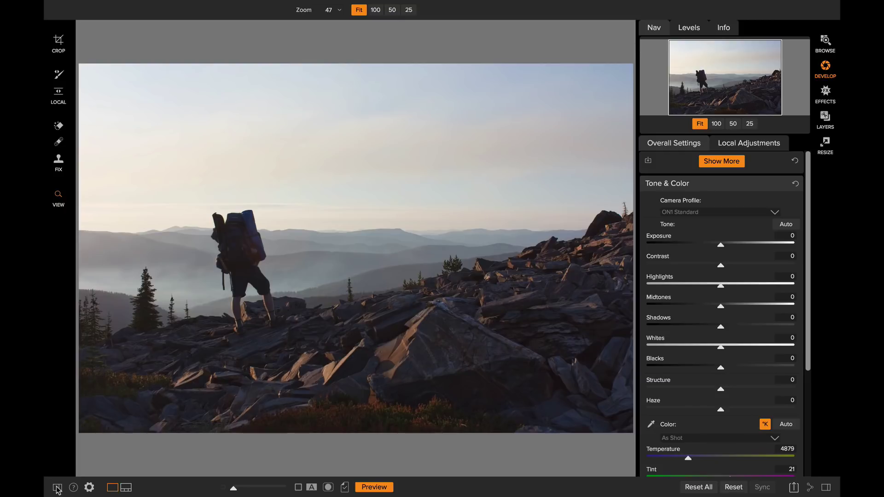
left_click(697, 32)
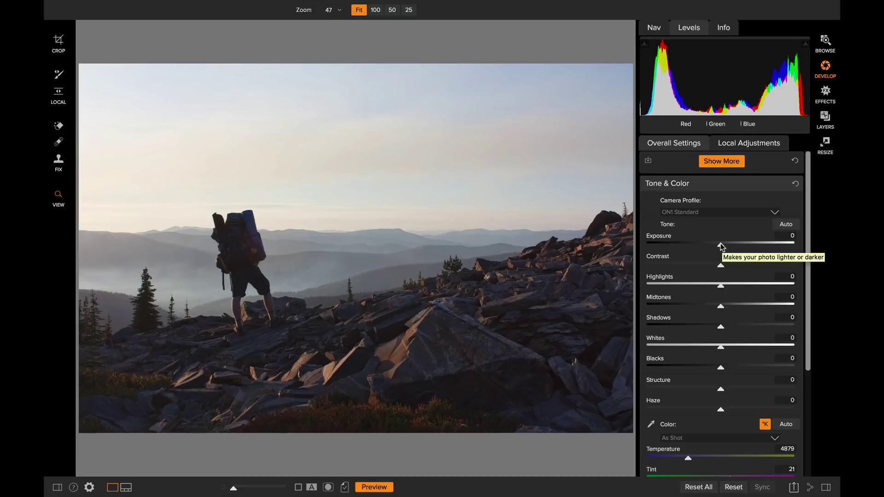
Set Exposure to -0.3, Highlights to -34 and Haze to -40.
mouse_move(721, 247)
left_mouse_down()
mouse_move(705, 248)
mouse_move(757, 244)
mouse_move(717, 245)
left_mouse_up()
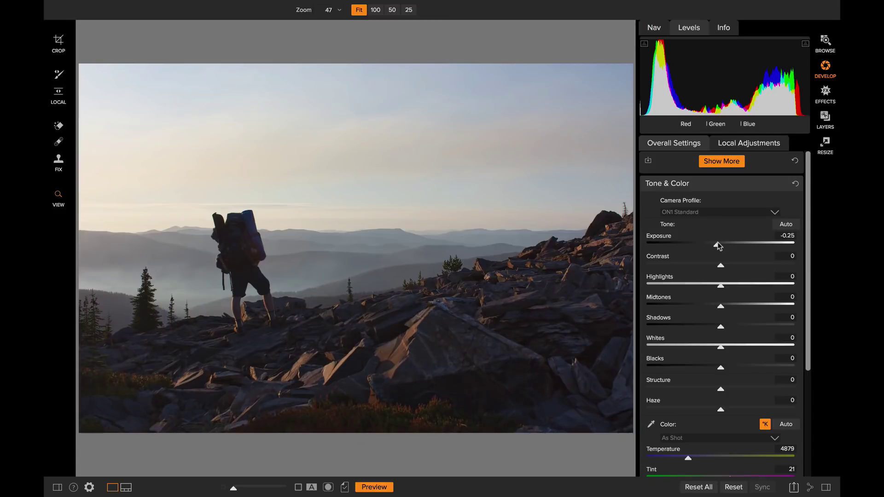
left_click_drag(717, 246, 716, 243)
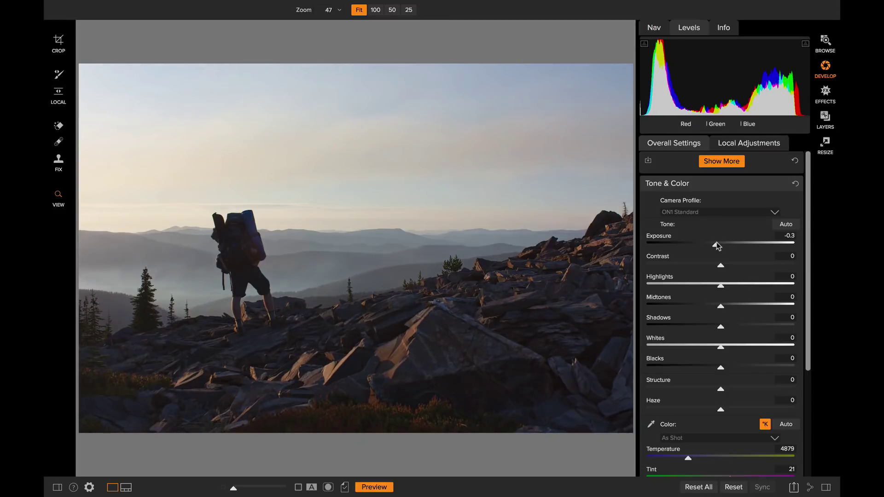
left_click_drag(720, 285, 695, 286)
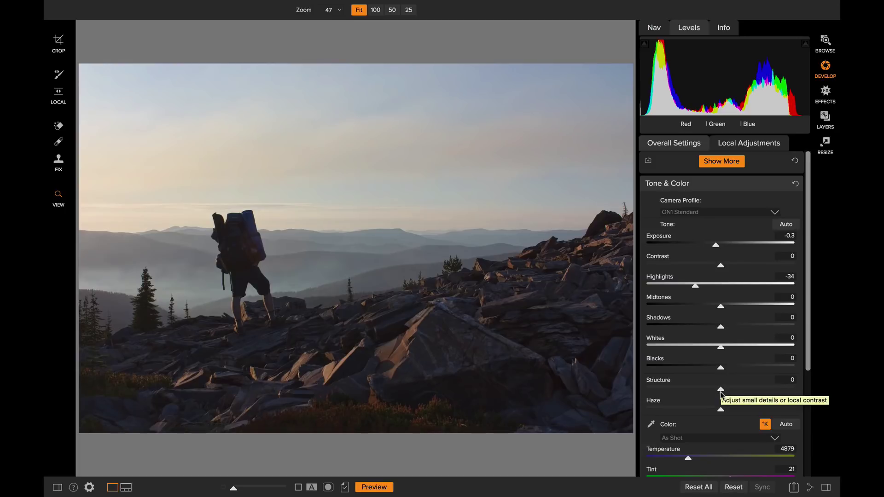
left_click_drag(720, 410, 691, 409)
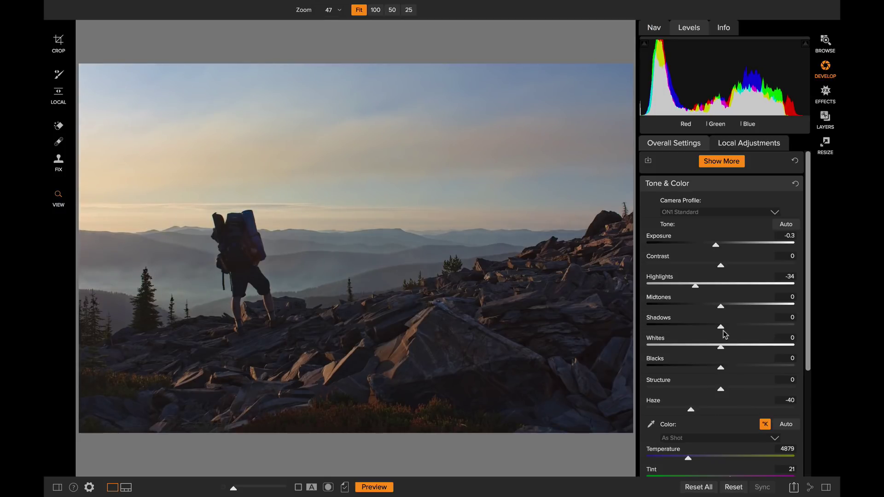
Raise Shadows to 8 and lower Blacks to -25 while checking the clipping overlay.
left_click_drag(725, 326, 727, 327)
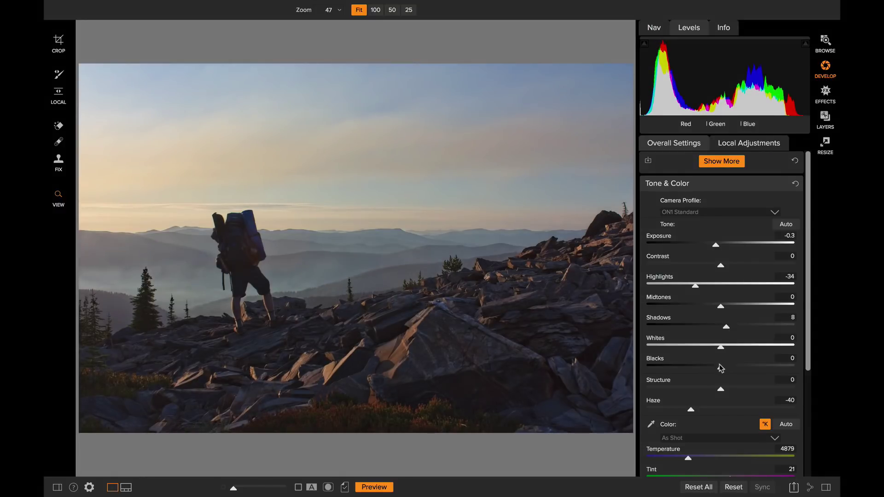
left_click_drag(720, 368, 702, 368)
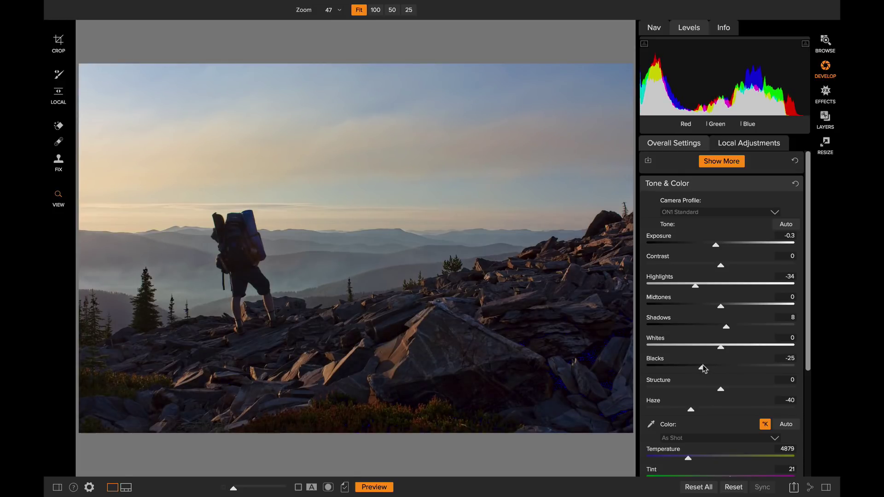
left_click_drag(702, 368, 703, 368)
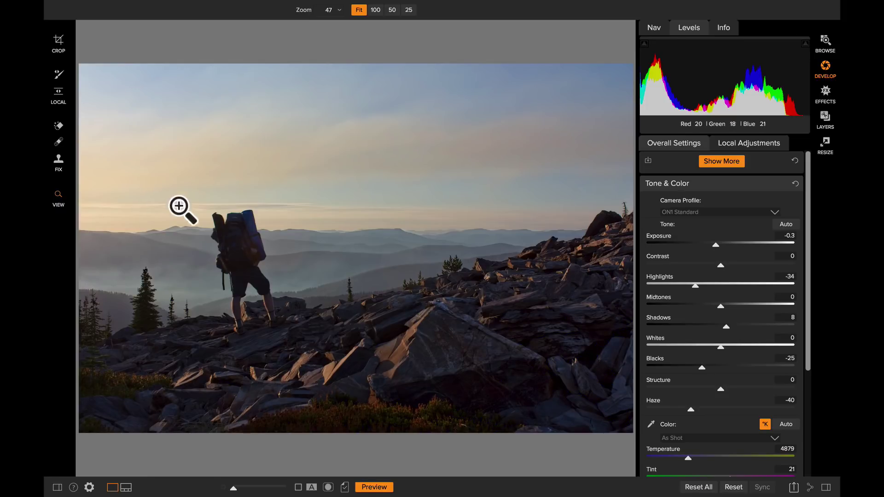
Paint out the small tree on the right-edge skyline with the Perfect Eraser.
left_click(58, 126)
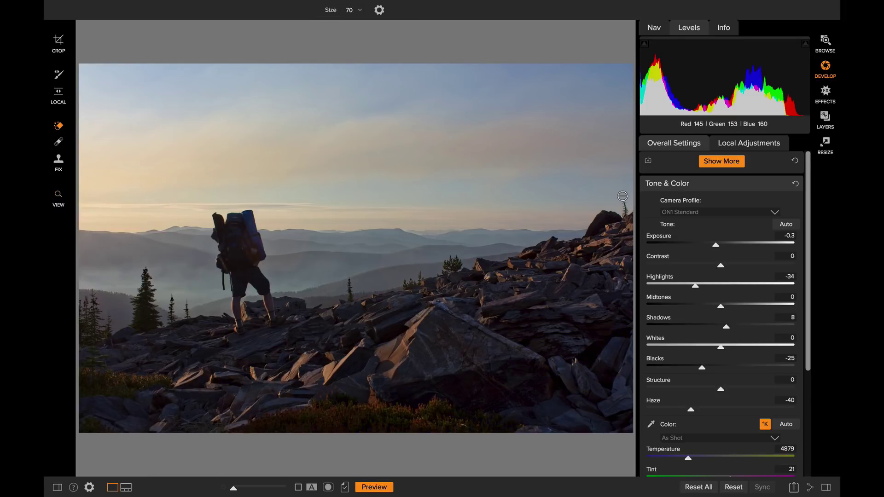
left_click_drag(623, 198, 624, 212)
left_click_drag(352, 283, 350, 298)
Browse the LUTs filter thumbnails in the Effects module's Filters browser.
left_click(825, 92)
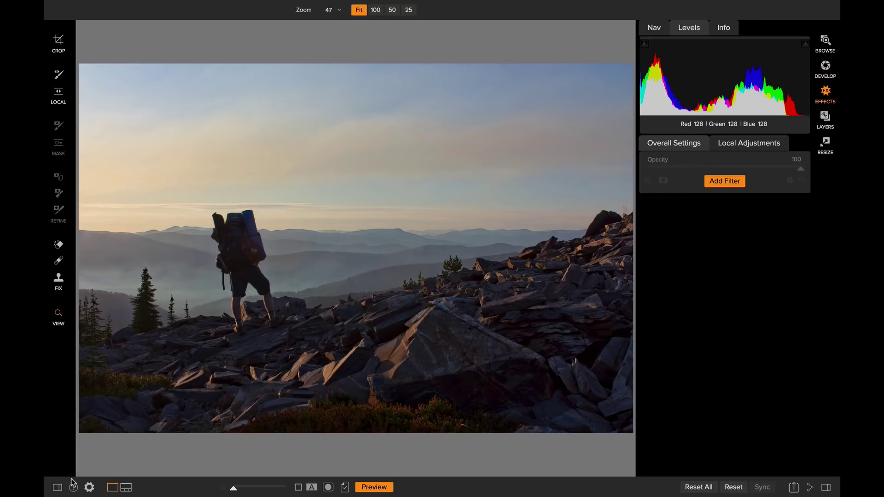
left_click(58, 487)
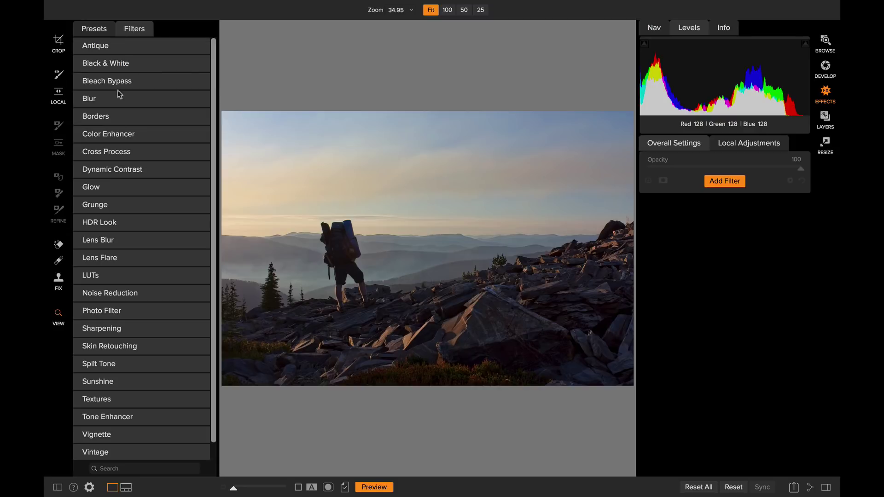
left_click(97, 276)
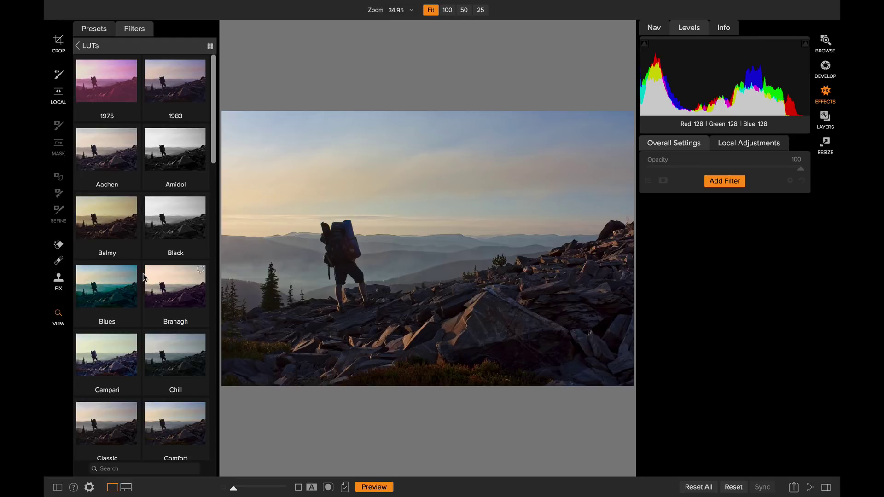
scroll(142, 276, "down", 15)
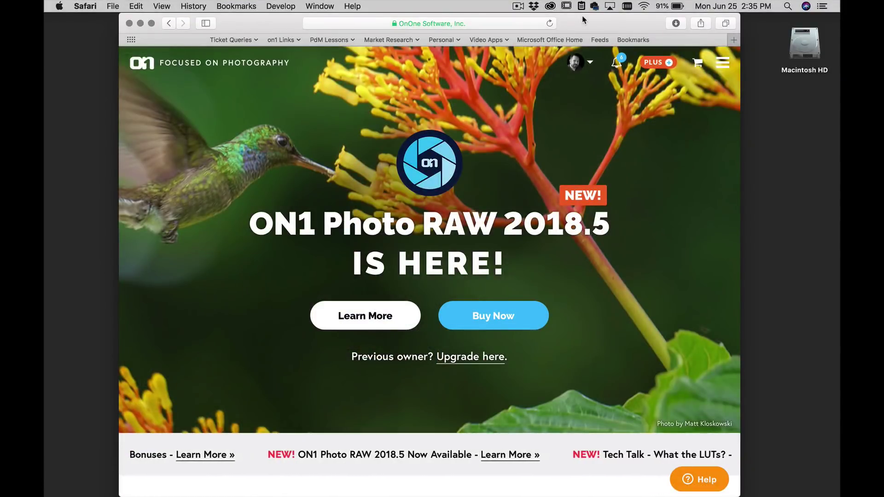
Go through the on1.com menu's Free section to the LUTs for ON1 & Lightroom page.
left_click(722, 63)
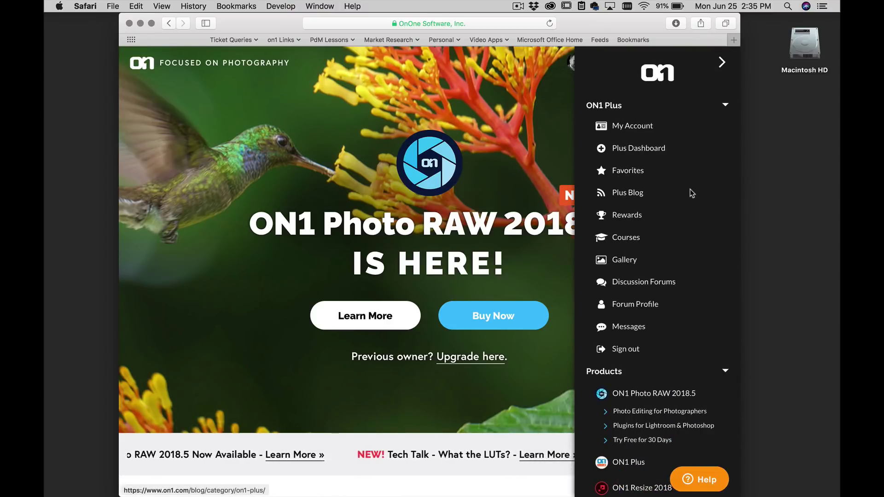
scroll(690, 189, "down", 5)
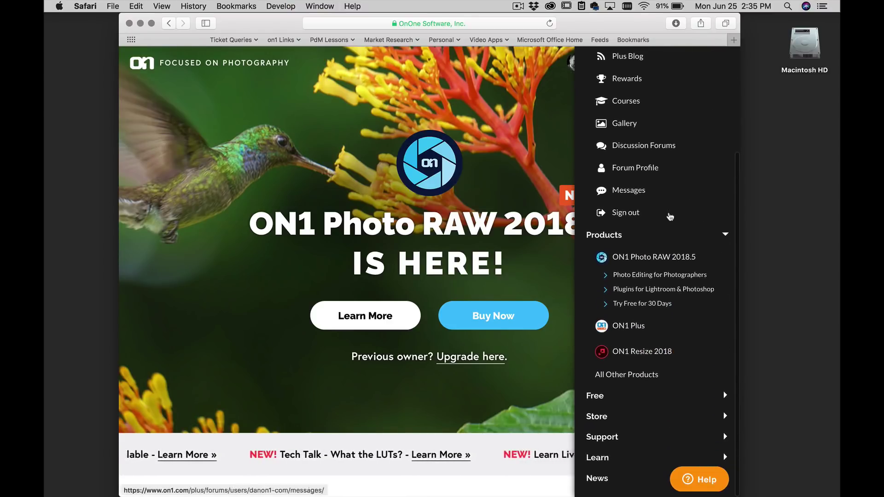
left_click(601, 398)
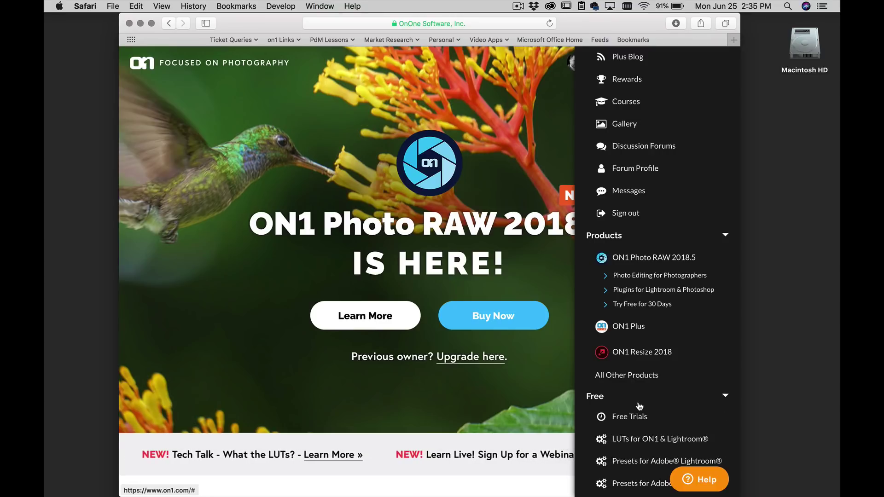
scroll(639, 406, "down", 3)
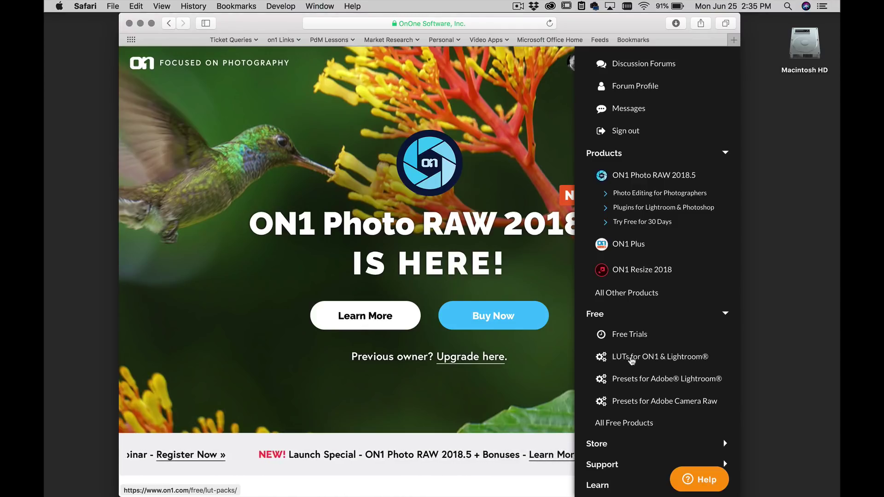
left_click(631, 357)
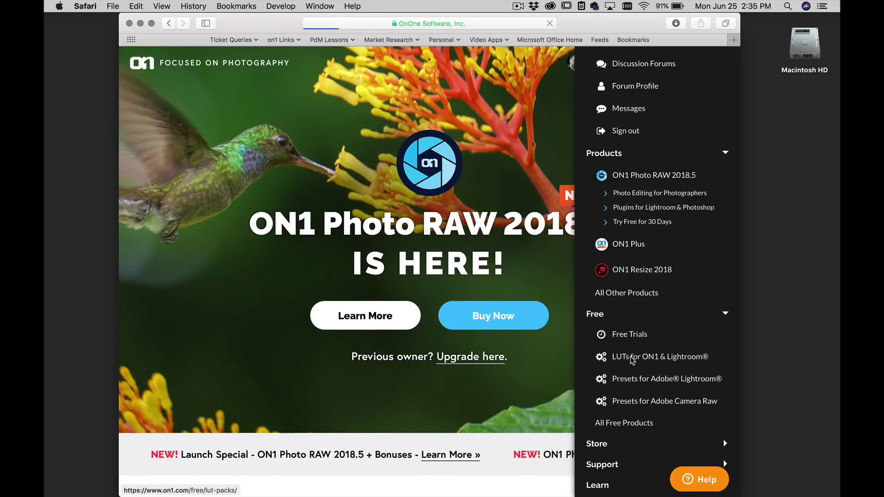
Preview three Cinematic before/after examples, then download the Cinematic Color Grading LUTs pack.
scroll(605, 338, "down", 5)
scroll(604, 338, "down", 12)
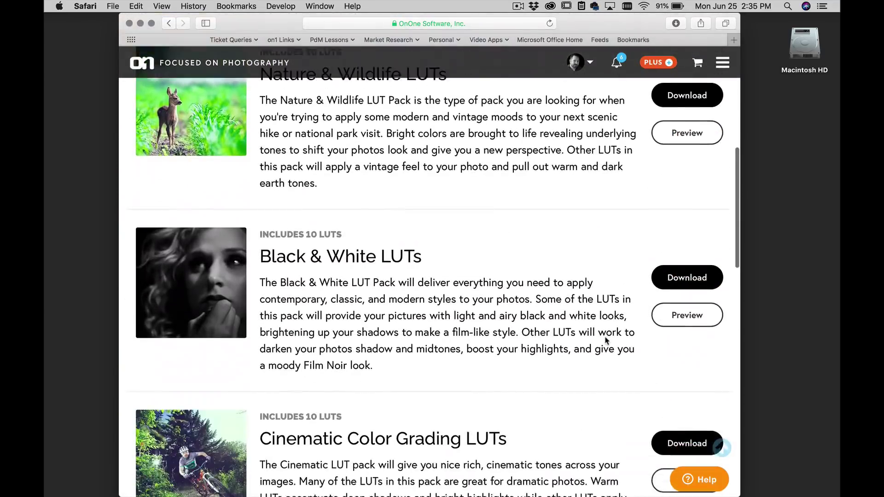
scroll(606, 341, "down", 10)
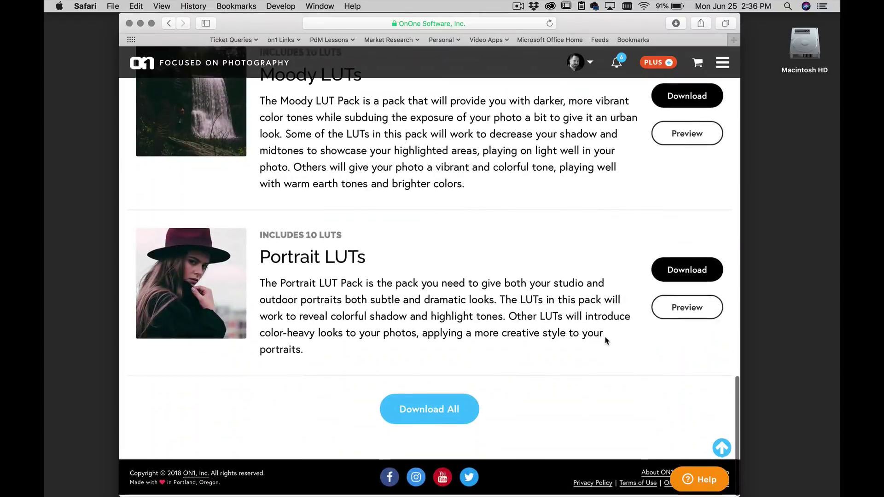
scroll(606, 340, "up", 10)
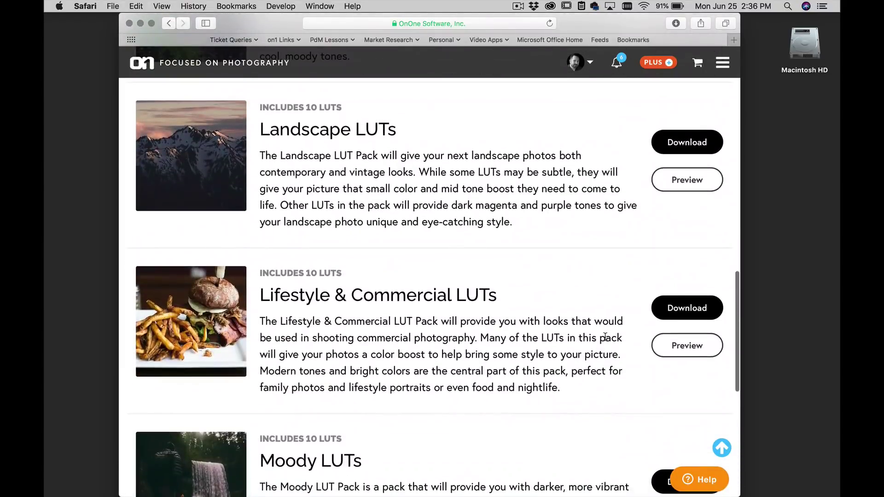
scroll(630, 339, "up", 5)
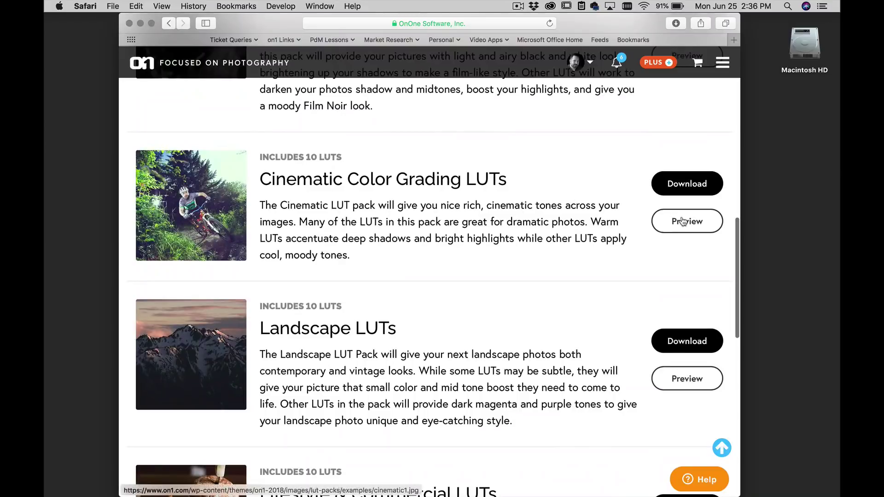
left_click(665, 213)
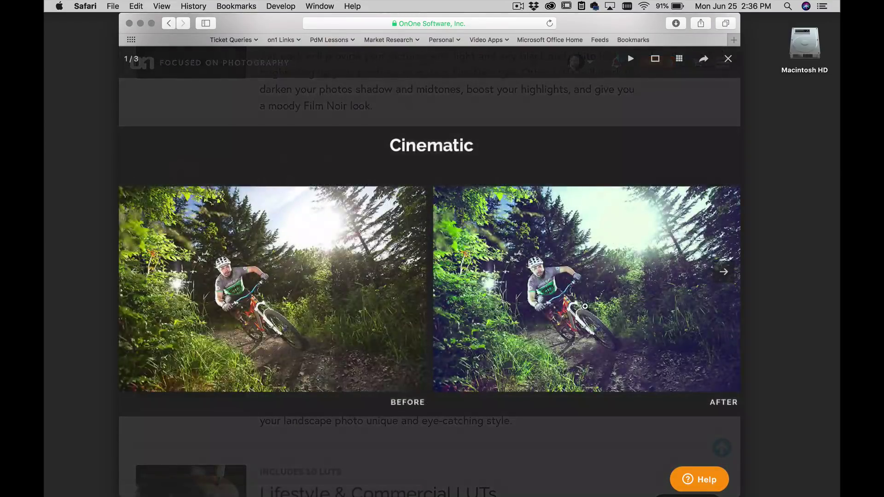
left_click(723, 272)
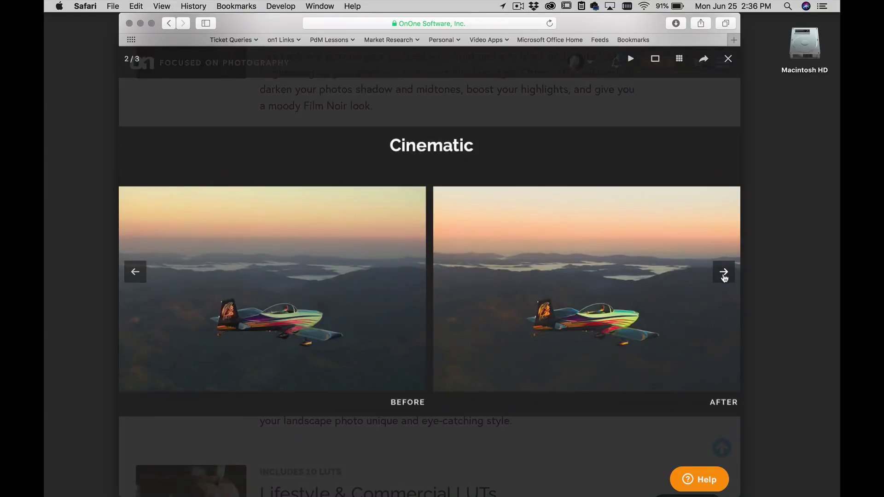
left_click(724, 275)
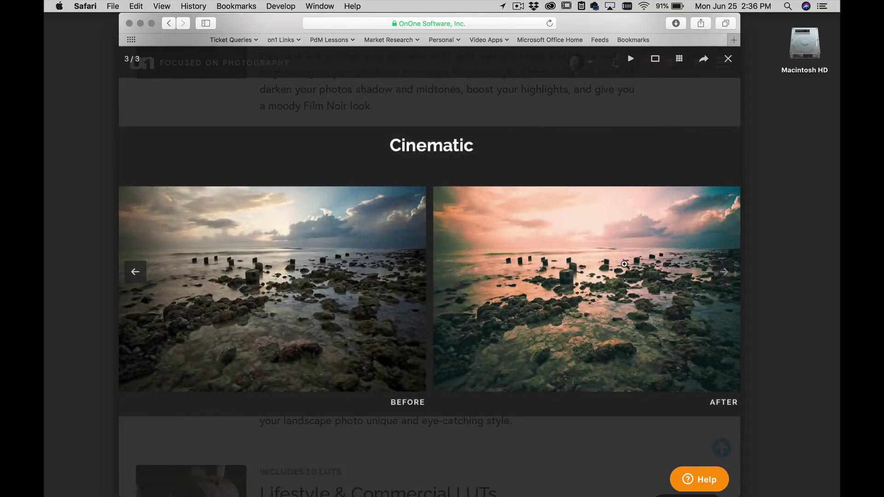
left_click(728, 59)
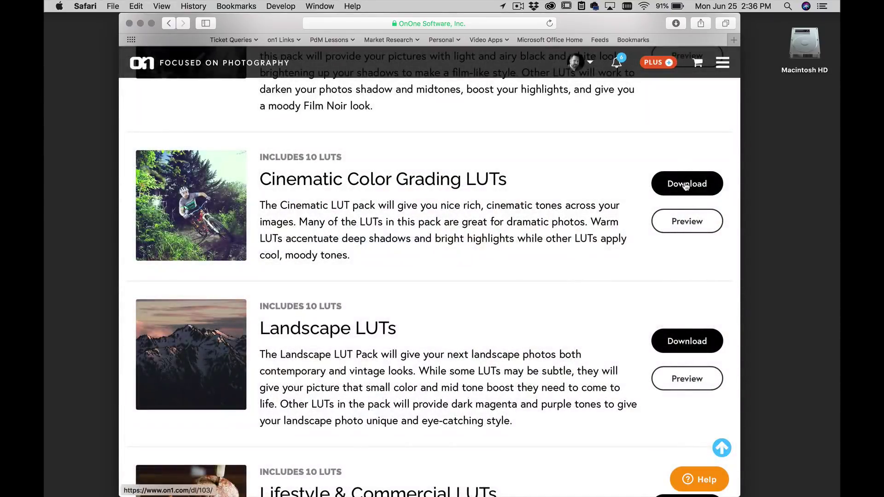
left_click(685, 184)
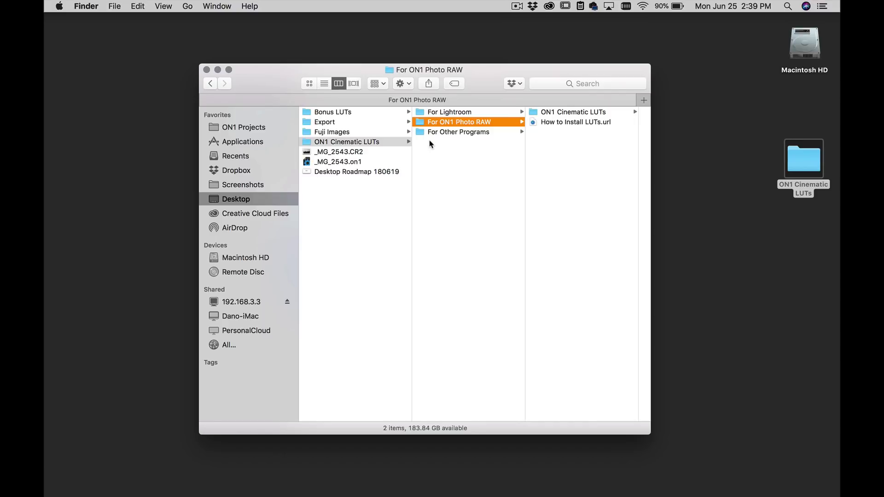
Select ON1 Cinematic LUTs.ONPreset inside For ON1 Photo RAW > ON1 Cinematic LUTs in Finder.
left_click(444, 112)
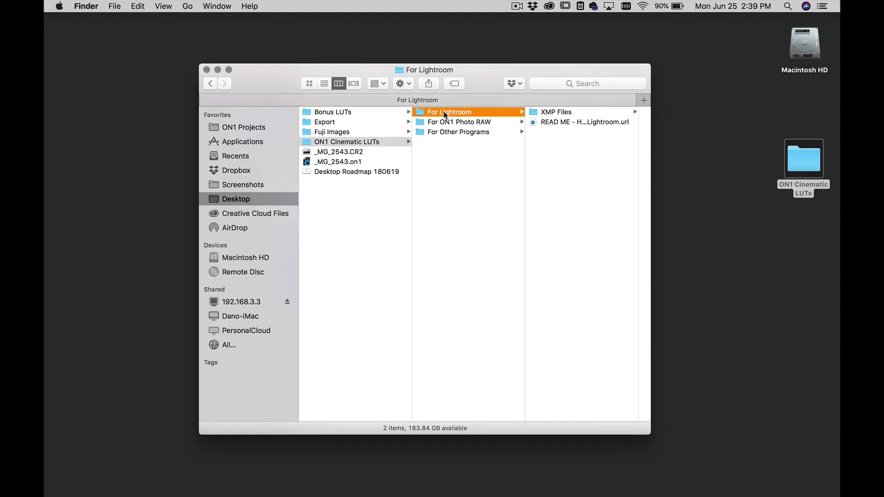
left_click(447, 122)
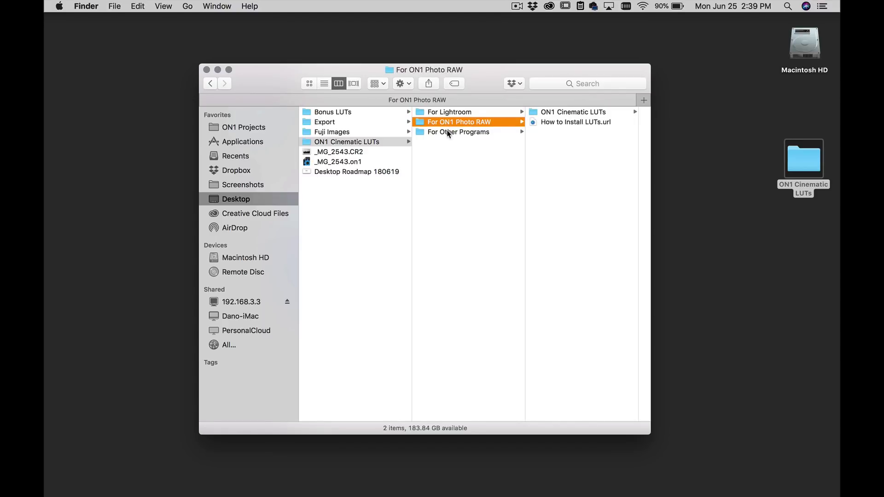
left_click(448, 132)
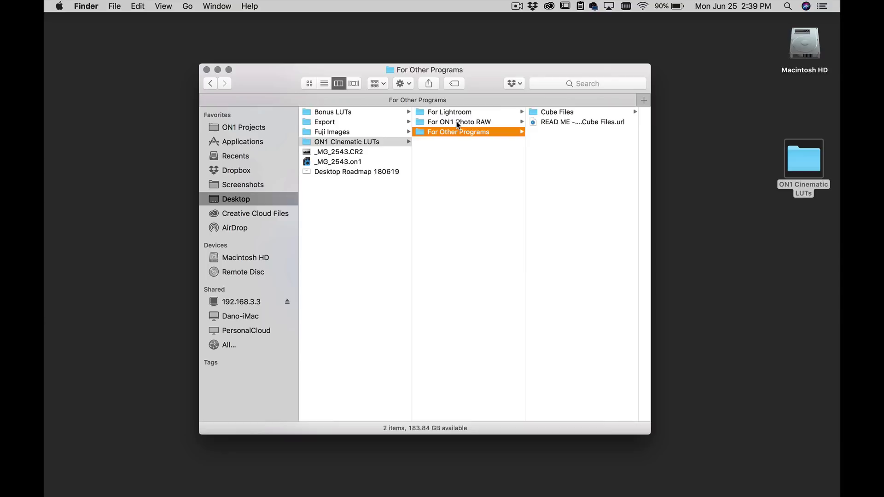
left_click(458, 122)
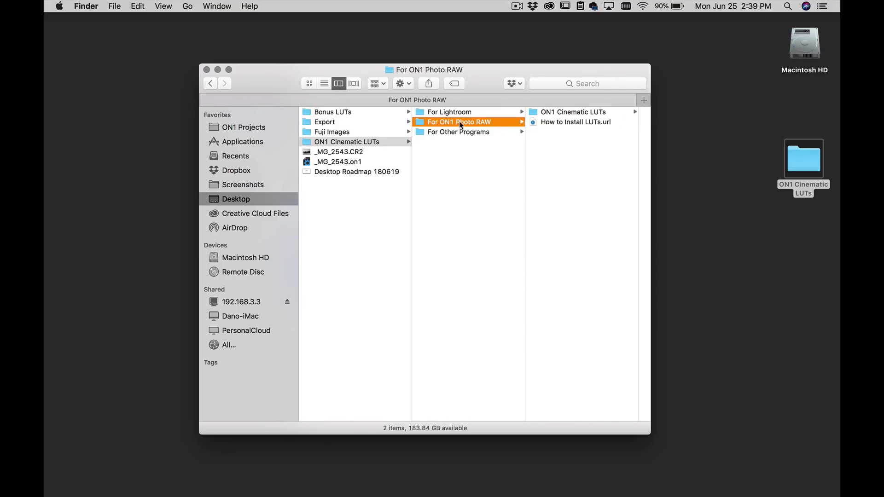
left_click(544, 112)
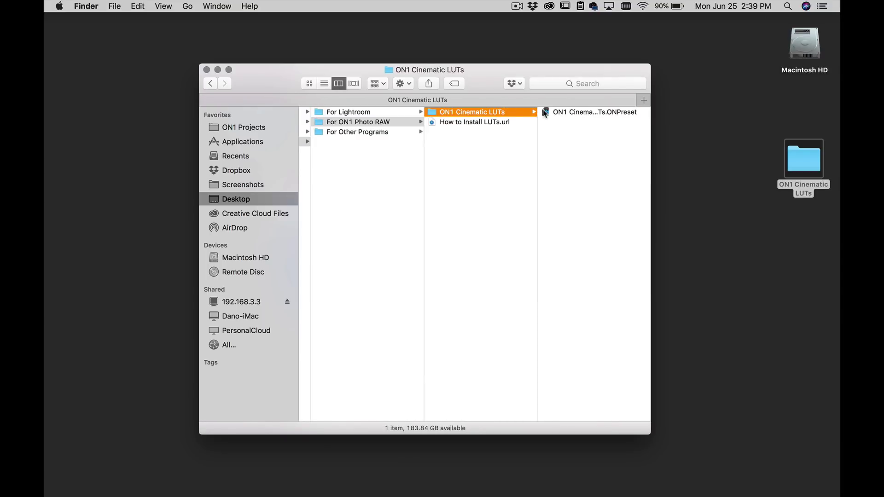
left_click(571, 114)
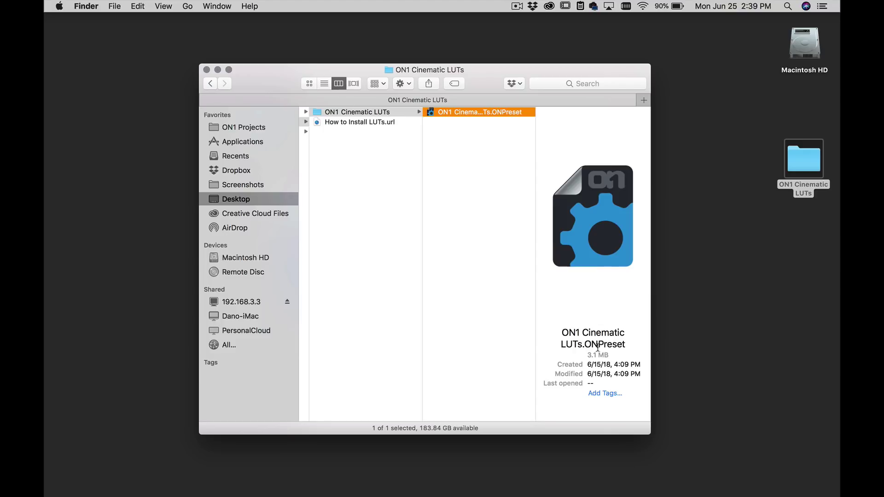
Install the ON1 Cinematic LUTs.ONPreset package and open the ON1 LUTs preset category.
double_click(449, 113)
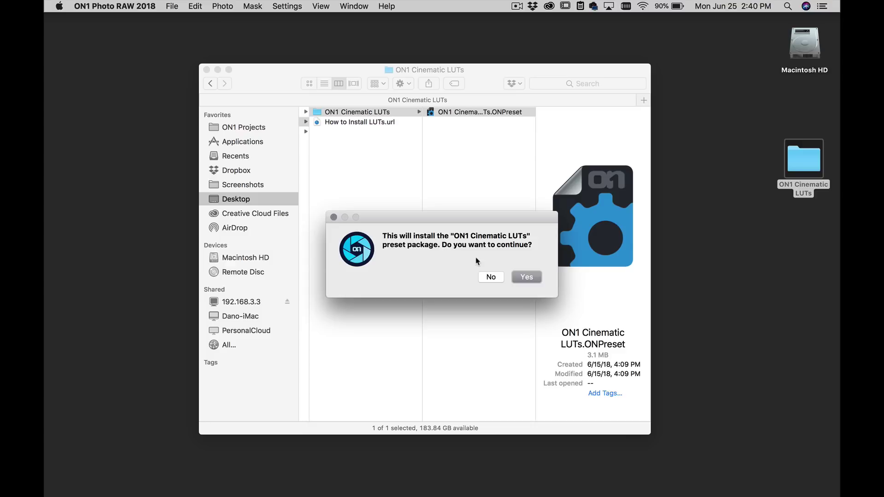
left_click(525, 277)
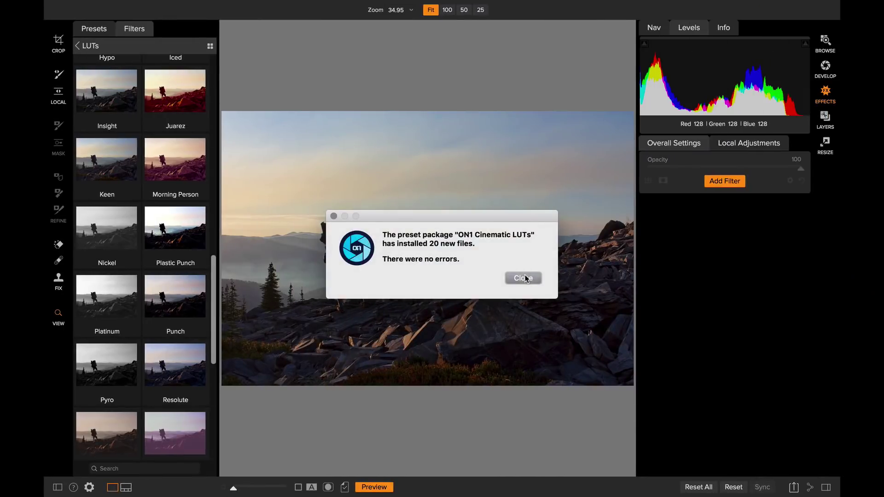
left_click(525, 278)
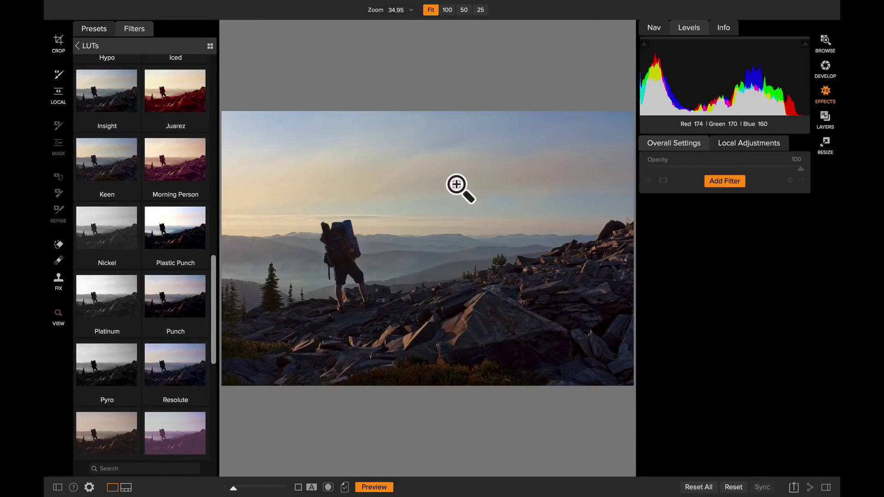
left_click(102, 48)
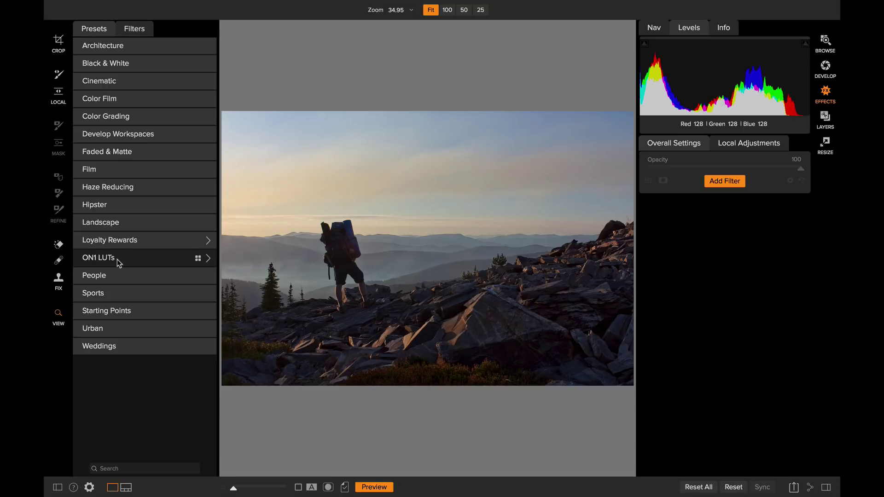
left_click(117, 258)
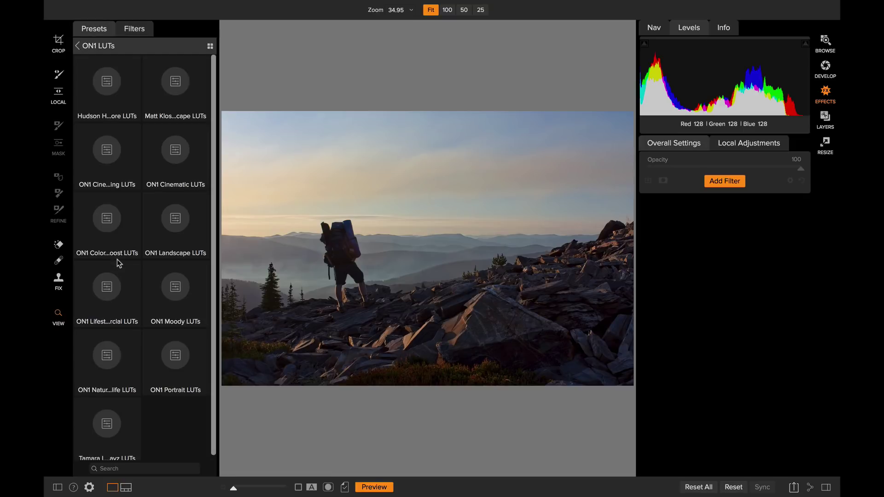
Apply the Lava Lamp LUT from ON1 Cinematic Color Grading LUTs using enlarged full-screen previews.
left_click(106, 154)
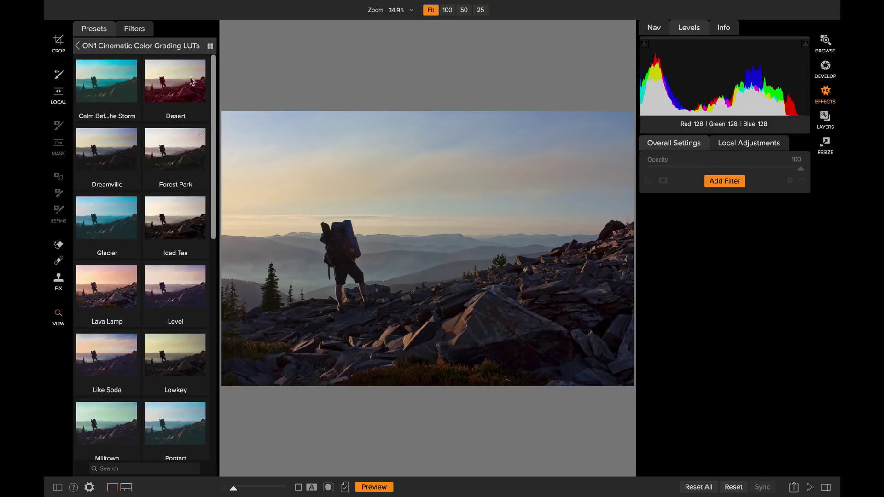
left_click(209, 47)
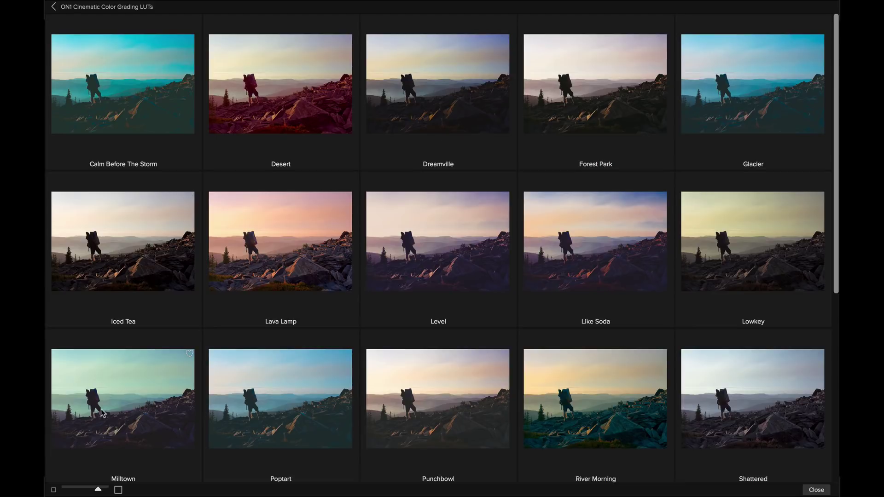
left_click_drag(100, 488, 101, 487)
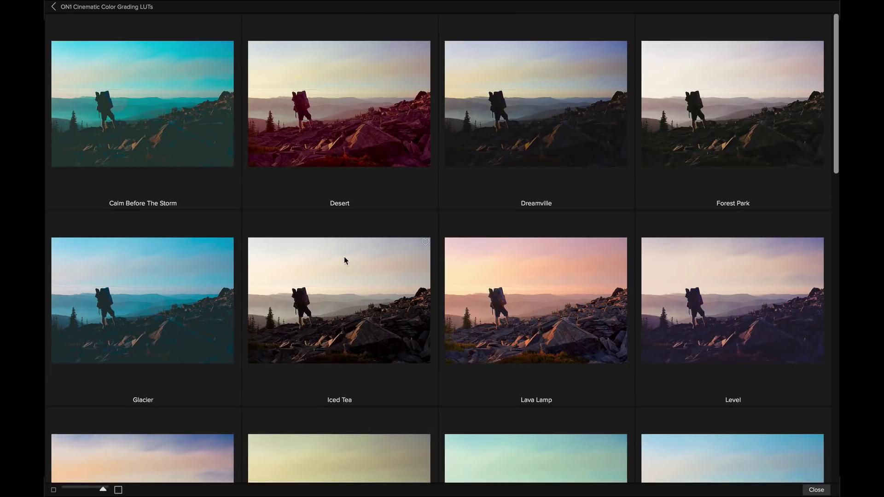
scroll(344, 257, "down", 3)
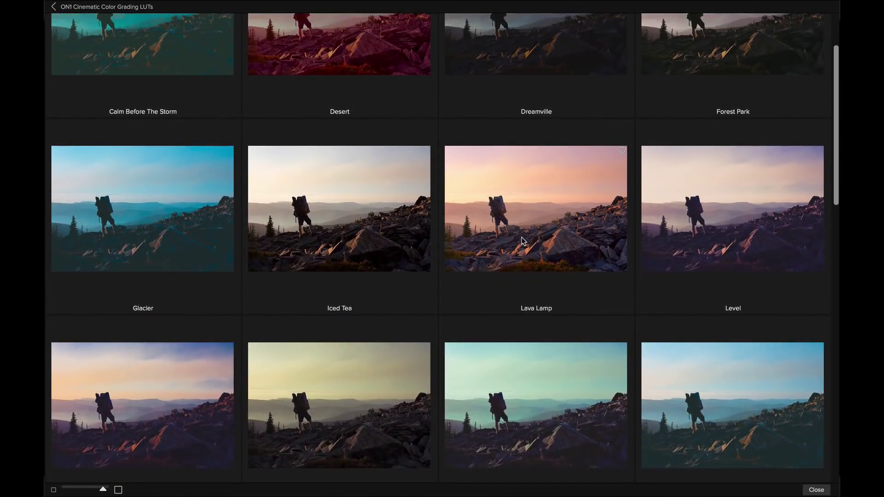
left_click(522, 240)
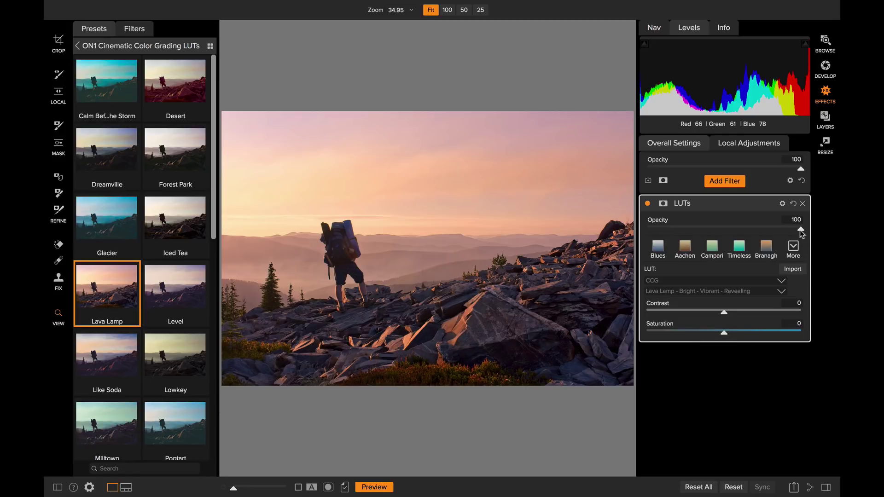
Lower the Lava Lamp LUT opacity to 71 and raise its saturation to 14.
left_click_drag(800, 229, 757, 233)
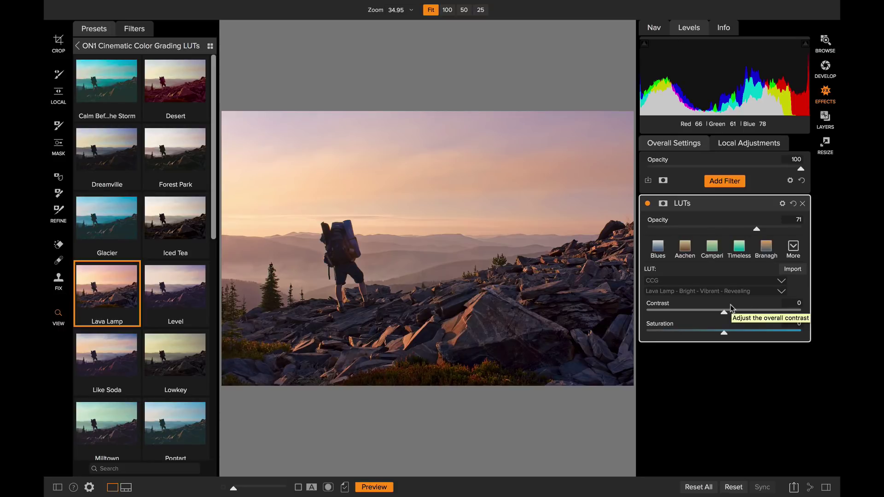
left_click_drag(725, 330, 748, 336)
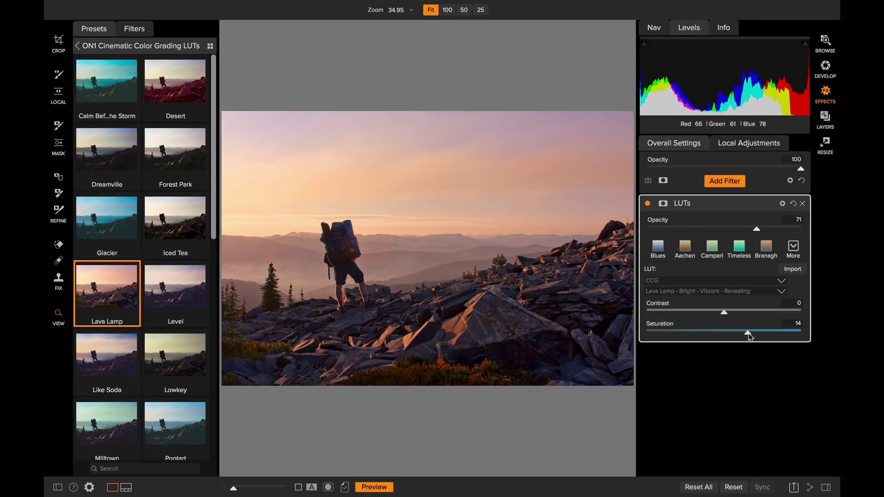
Add a Borders filter using Letter Box Black, with Transform Scale set to -9.
left_click(732, 181)
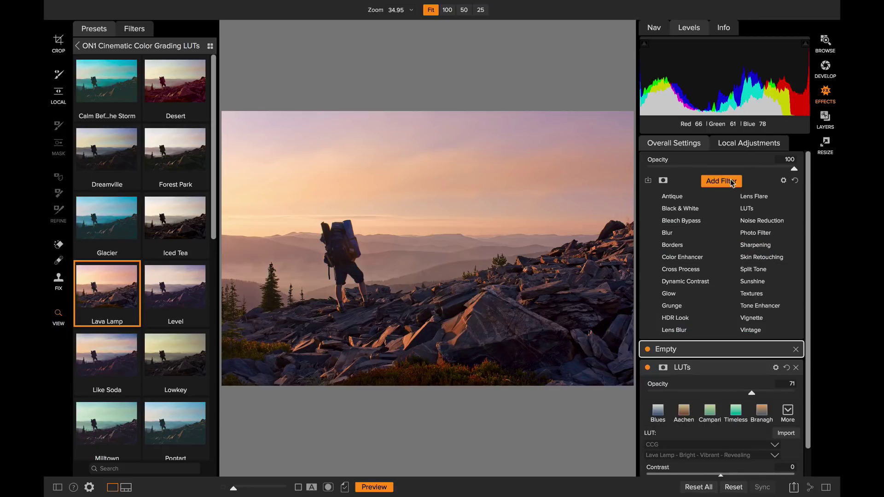
left_click(677, 246)
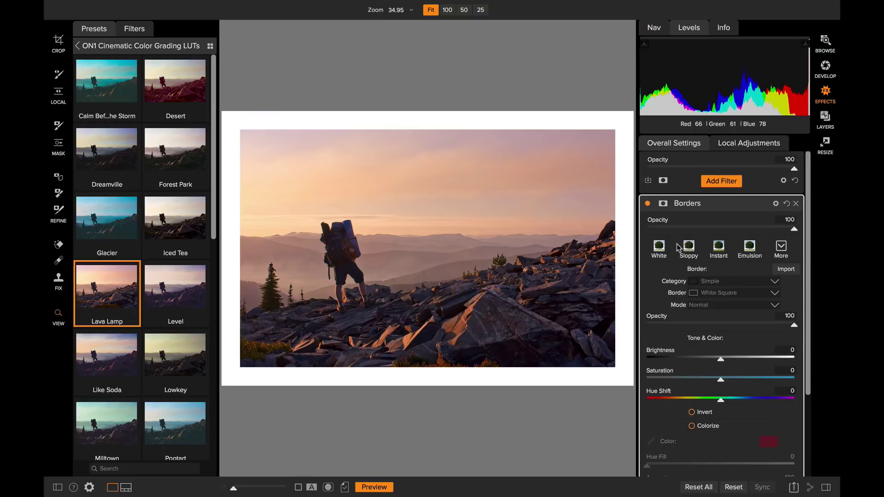
left_click(728, 294)
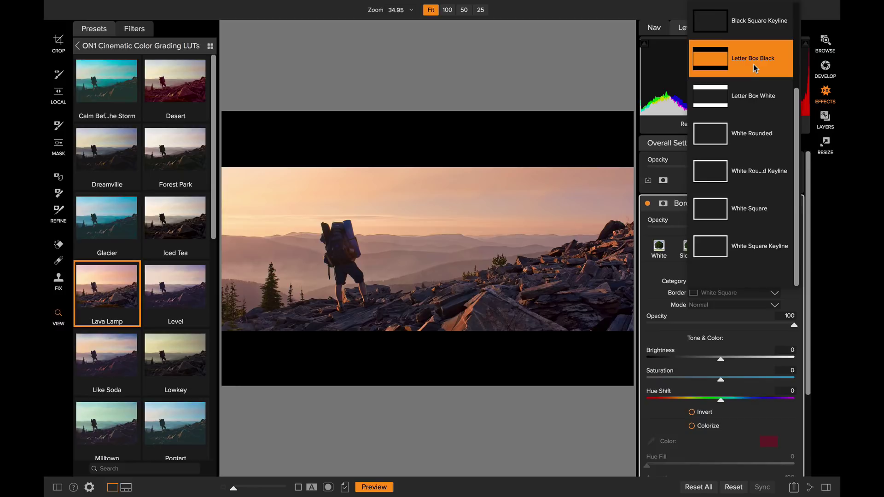
left_click(753, 65)
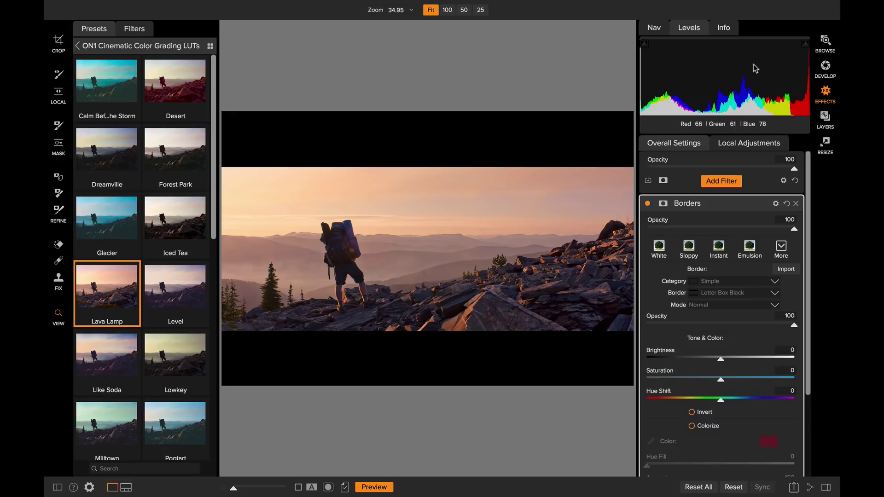
scroll(768, 238, "down", 3)
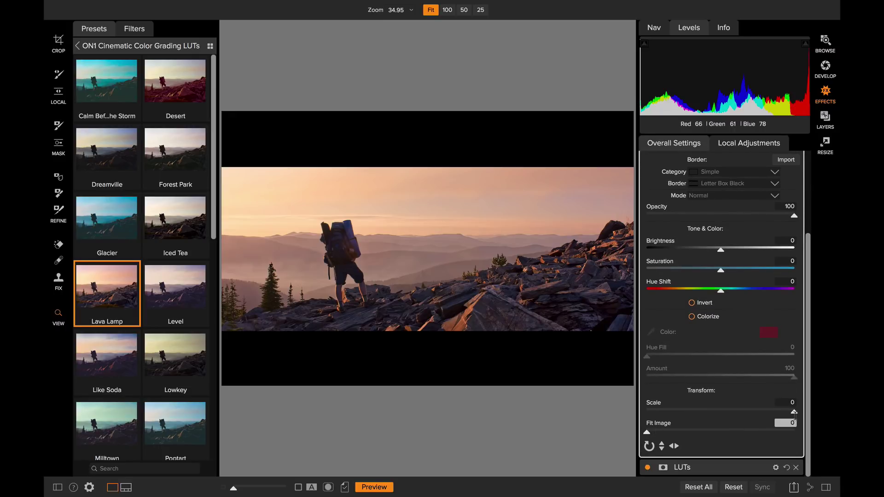
left_click_drag(792, 412, 725, 390)
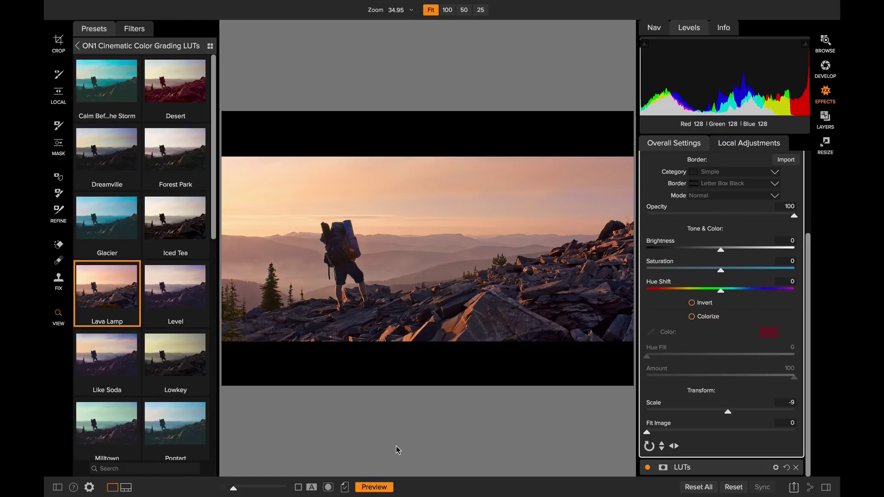
Hide the side panels, then compare the edited hiker photo against the original.
key("Tab")
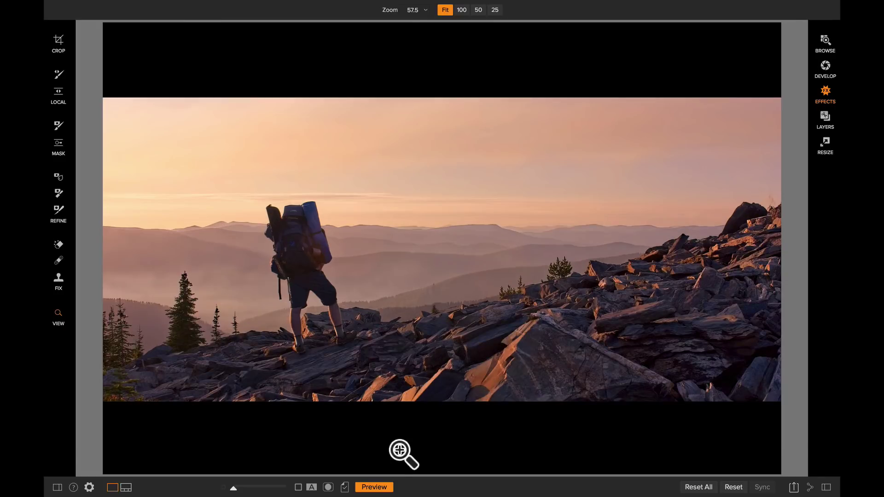
left_click(380, 488)
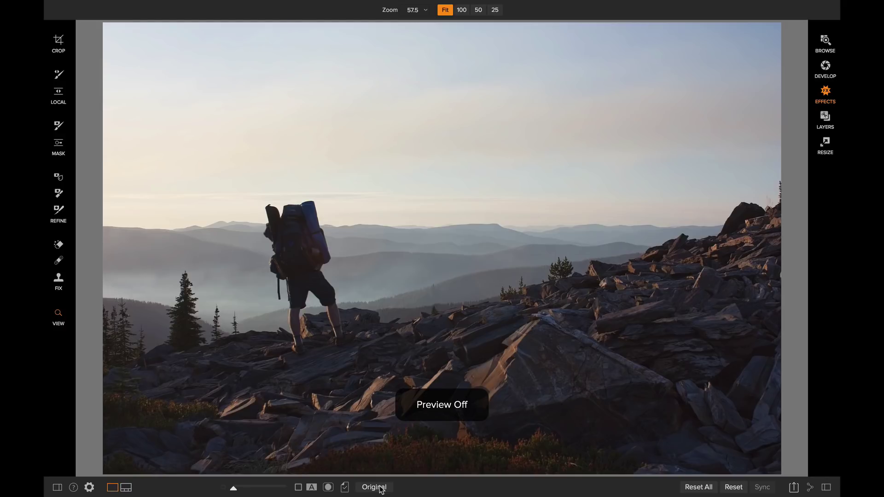
left_click(381, 487)
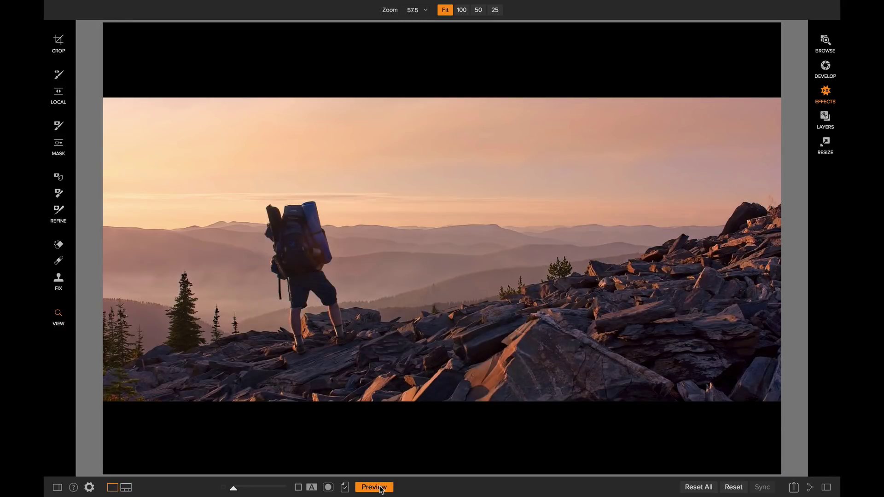